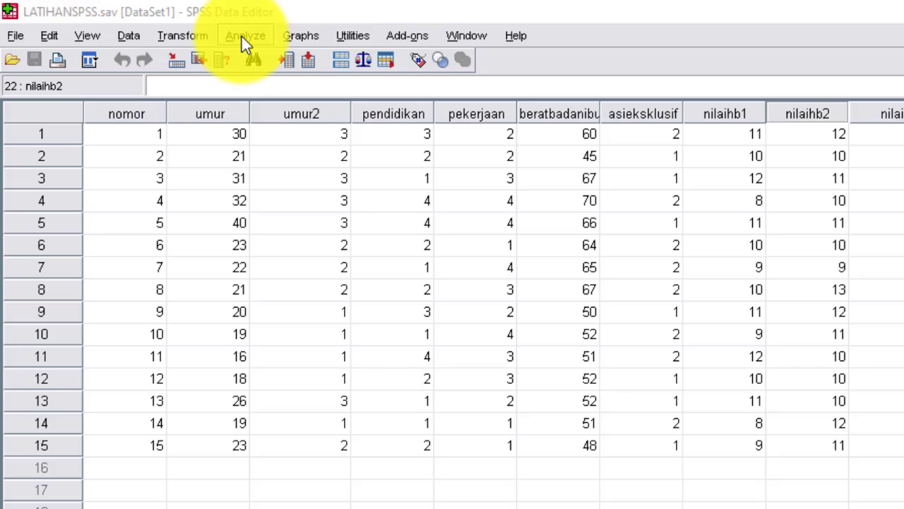
- Open the Explore analysis and set umur ibu [umur] as the only dependent variable
left_click(242, 37)
mouse_move(316, 89)
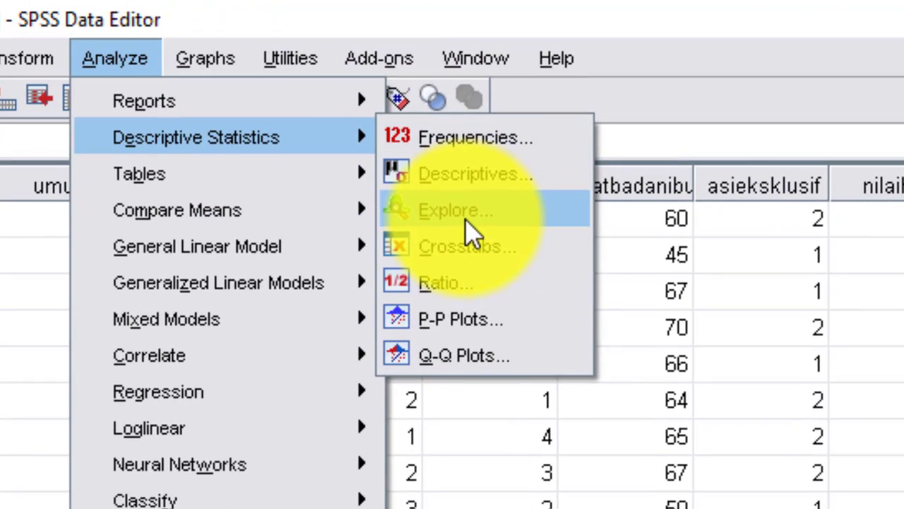
left_click(466, 214)
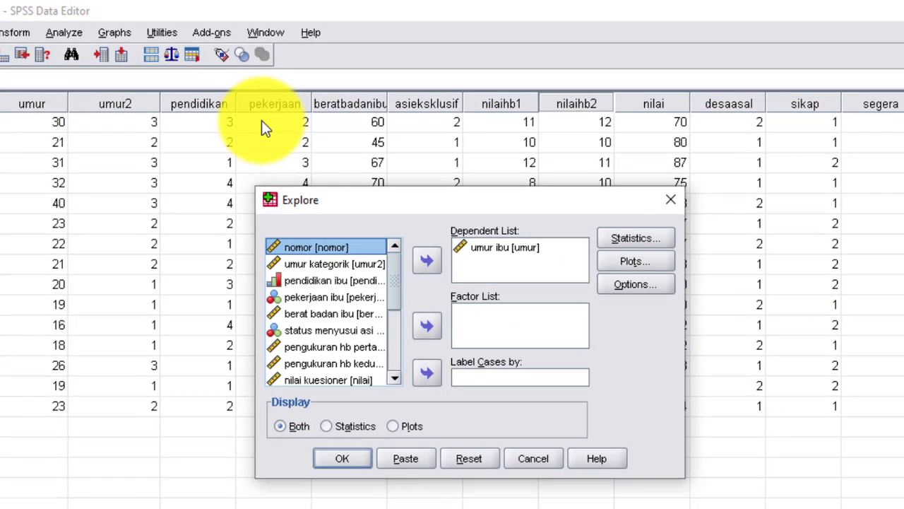
left_click(495, 247)
left_click(426, 263)
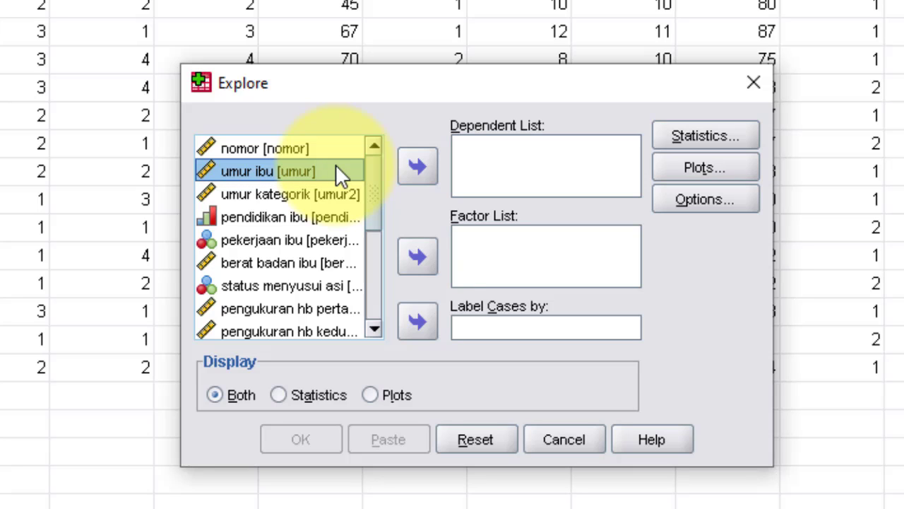
left_click(417, 165)
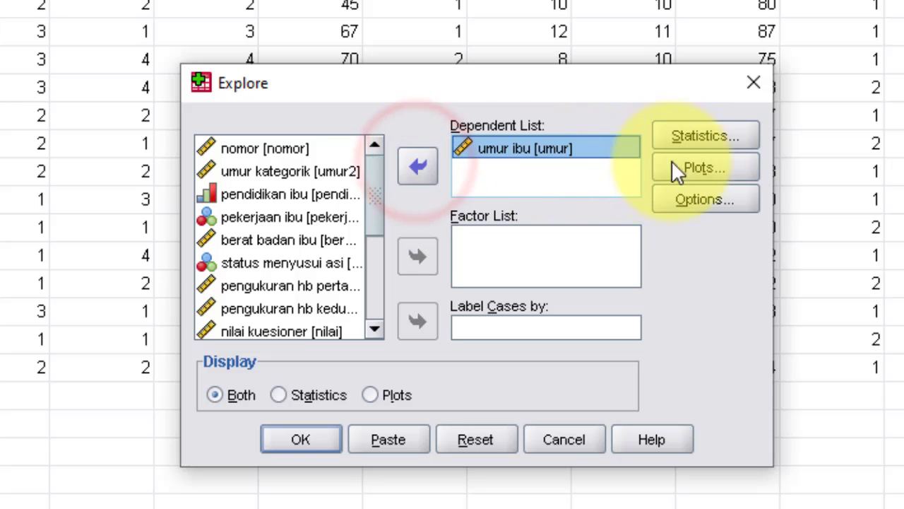
- Exclude the stem-and-leaf plot, keep the histogram and normality plots with tests selected, and run the Explore analysis
left_click(694, 166)
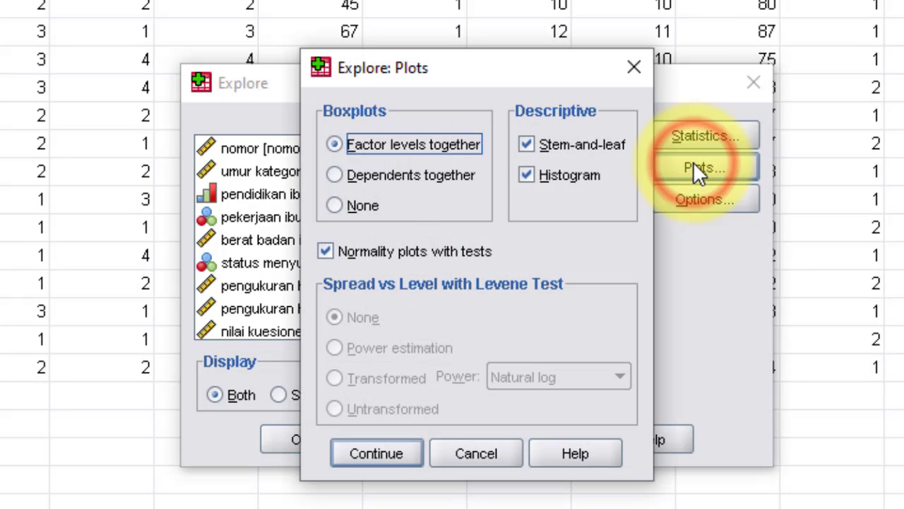
left_click(581, 144)
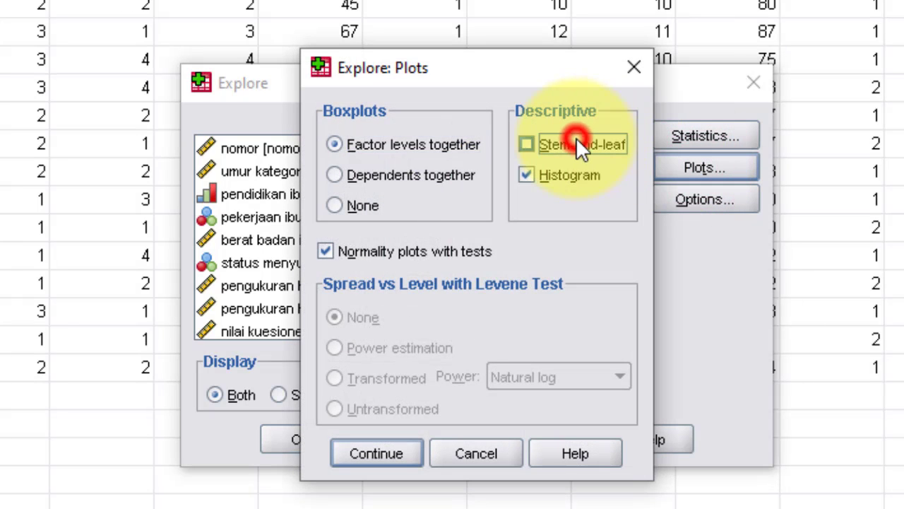
left_click(562, 175)
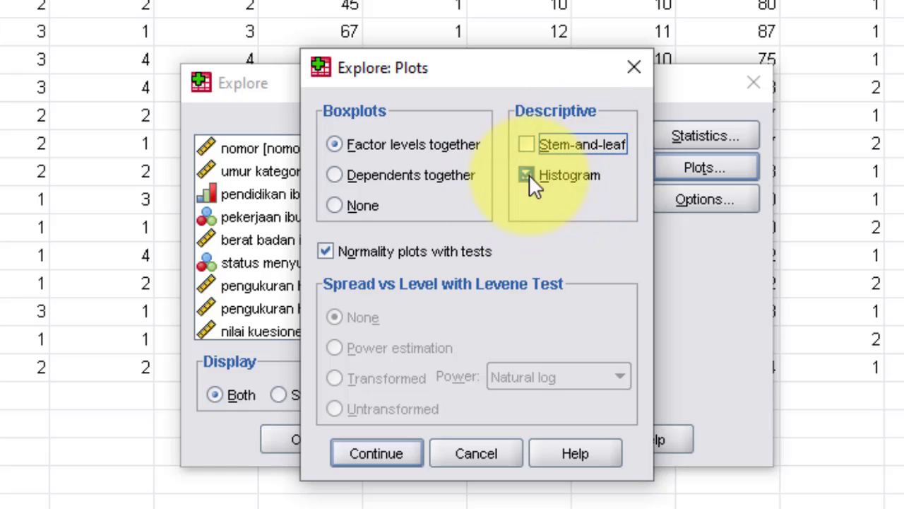
left_click(326, 252)
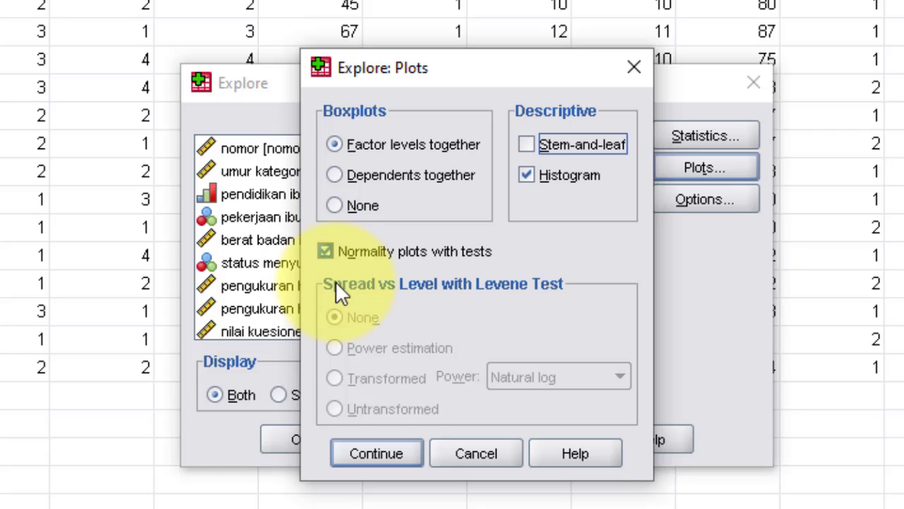
left_click(387, 454)
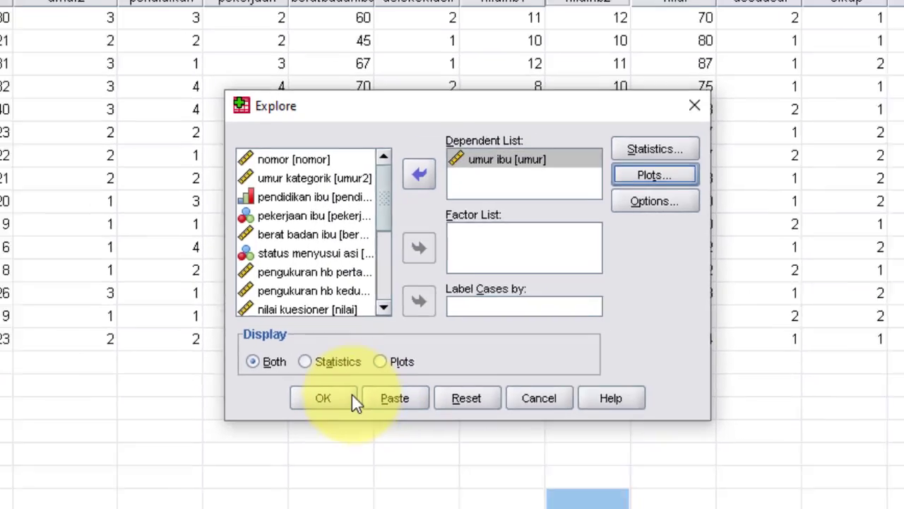
left_click(337, 441)
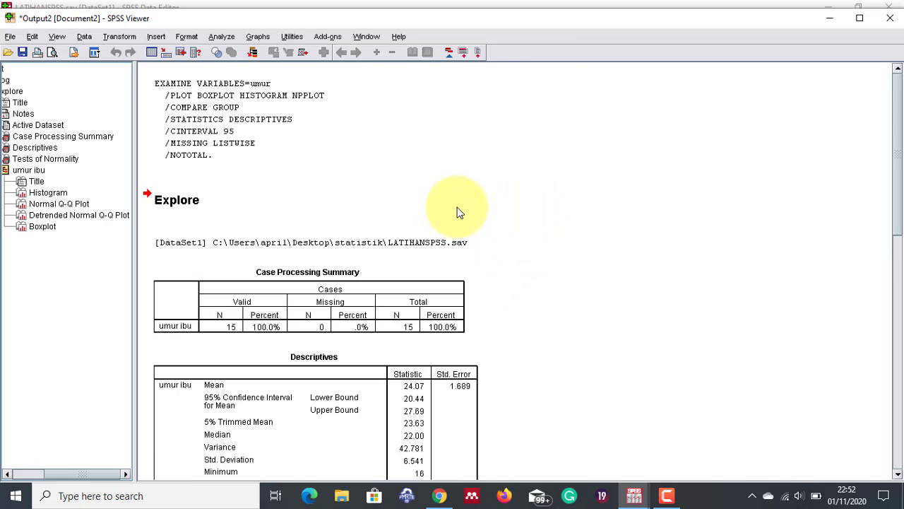
- Look through the umur ibu Explore output, from the summary tables and normality tests to the histogram, Q-Q plots and boxplot
scroll(531, 210, "down", 3)
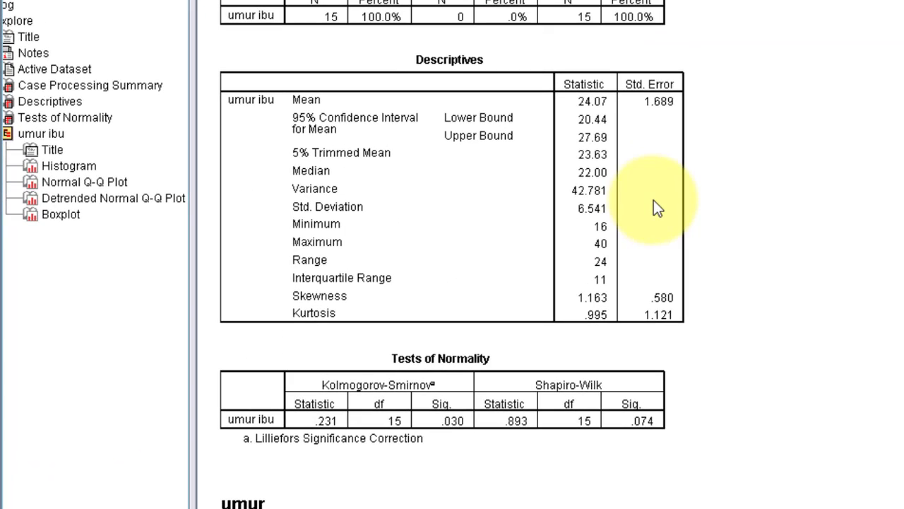
scroll(530, 210, "up", 3)
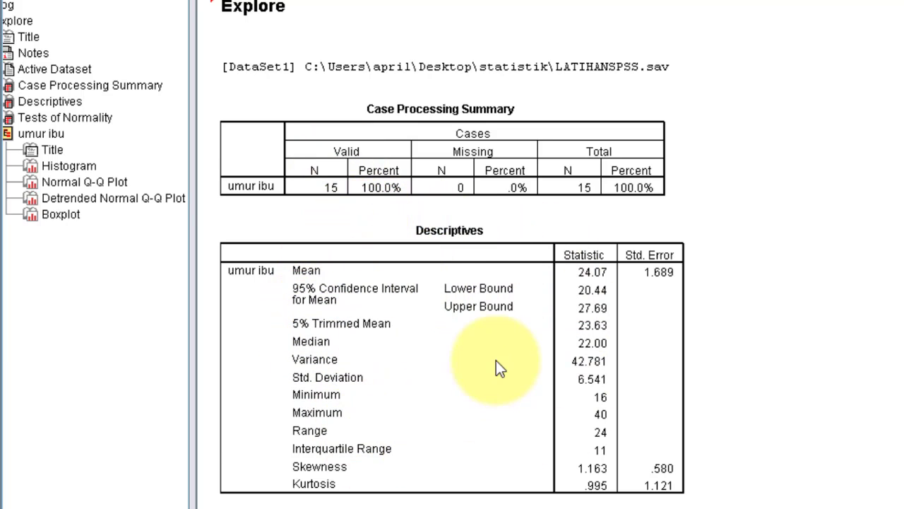
scroll(496, 360, "down", 4)
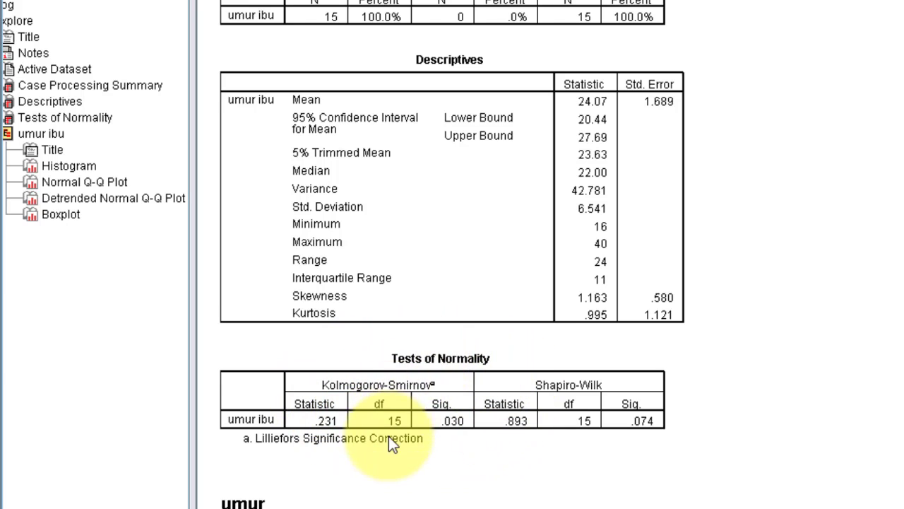
scroll(389, 436, "down", 8)
scroll(389, 436, "down", 2)
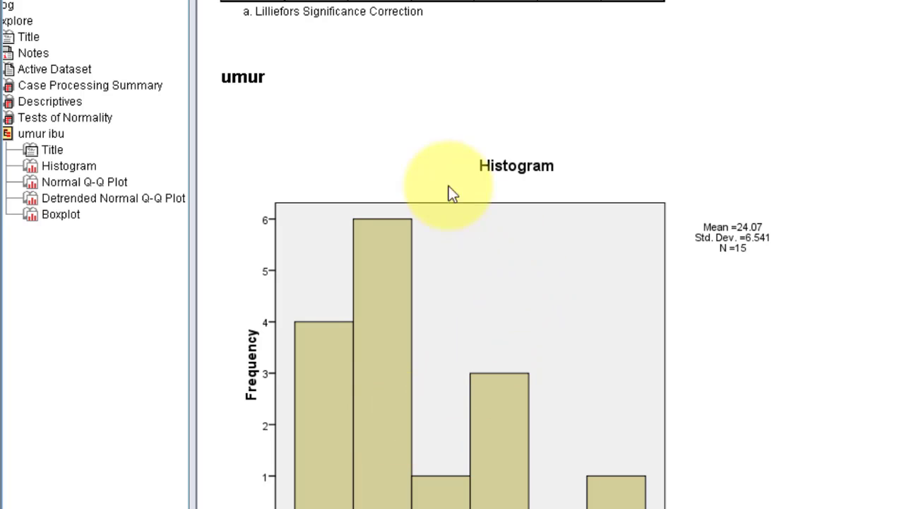
scroll(601, 283, "down", 10)
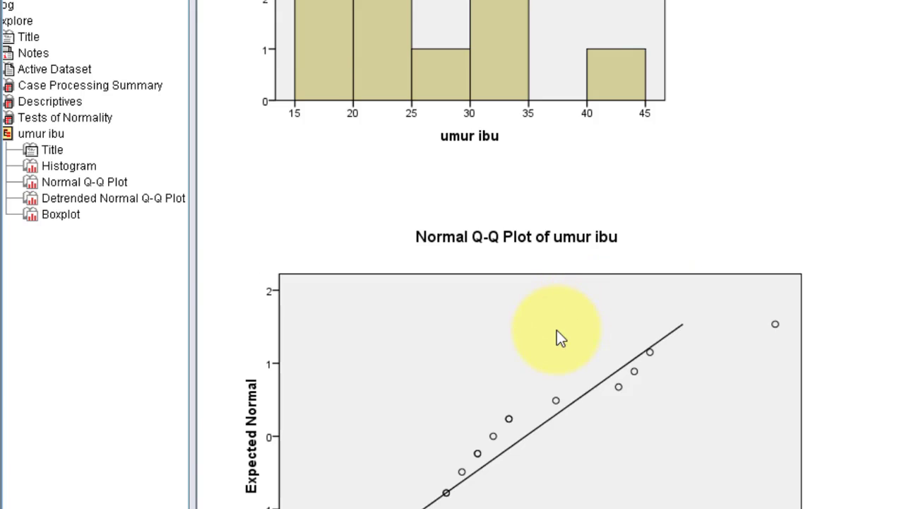
scroll(559, 337, "down", 4)
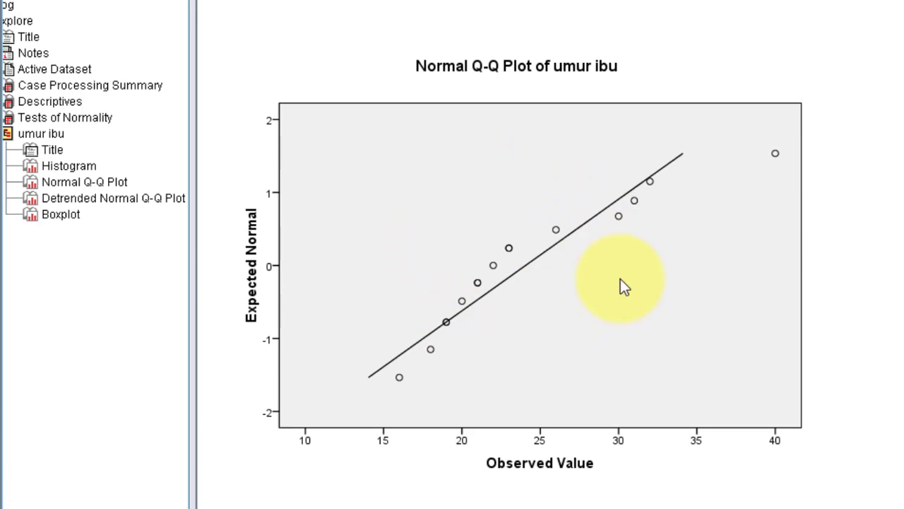
scroll(545, 189, "down", 10)
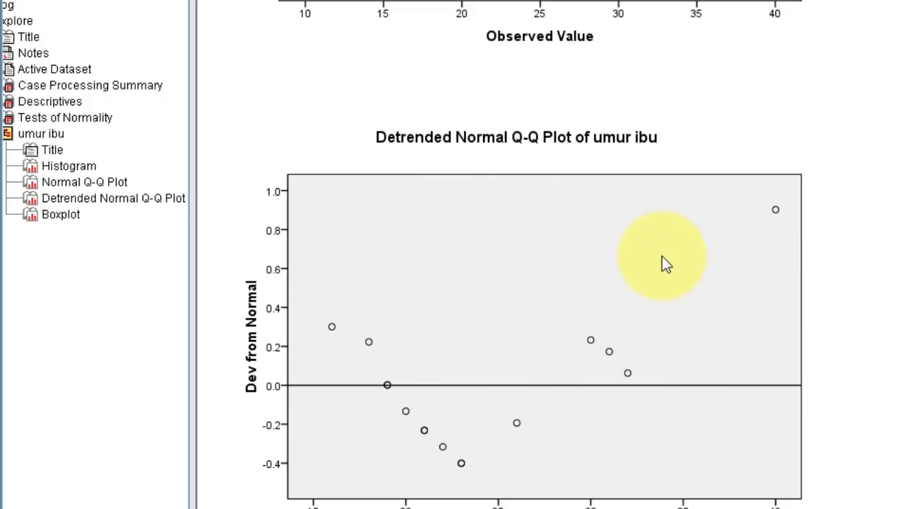
scroll(526, 291, "down", 8)
scroll(522, 298, "down", 4)
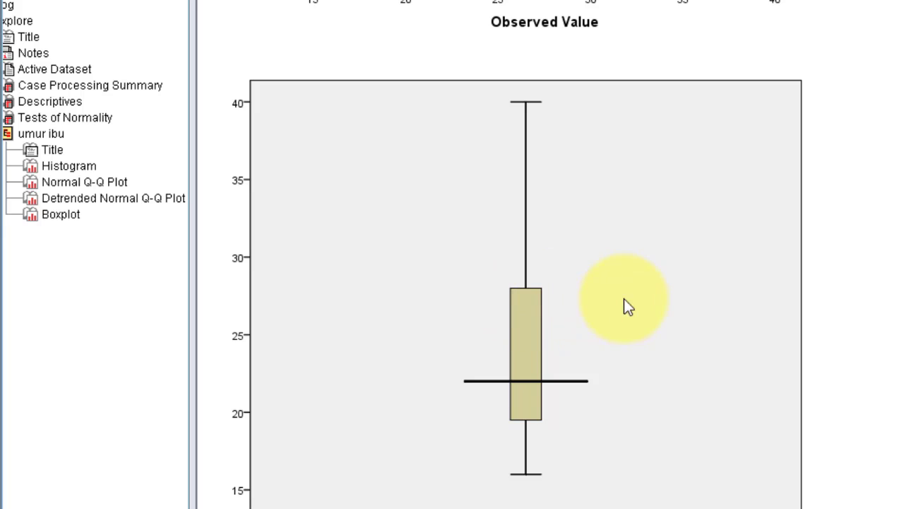
scroll(628, 295, "up", 2)
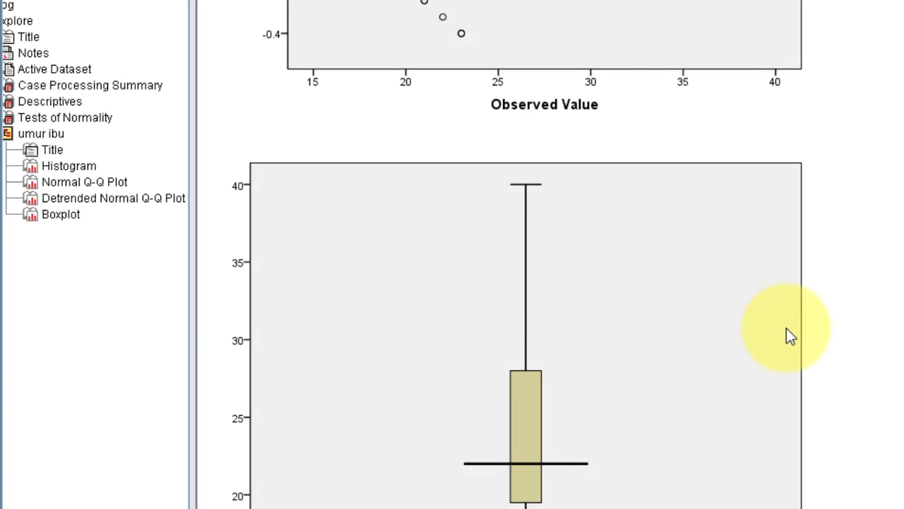
scroll(790, 322, "up", 4)
scroll(793, 324, "up", 15)
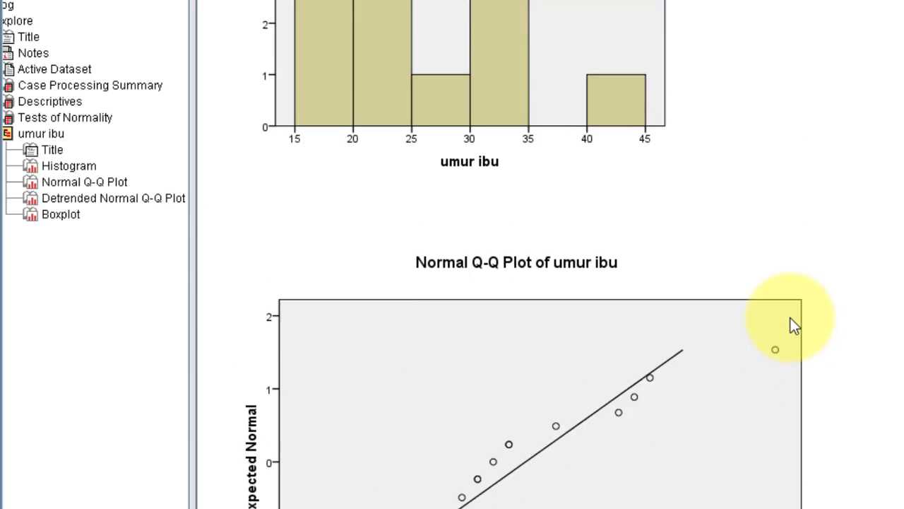
scroll(792, 325, "up", 20)
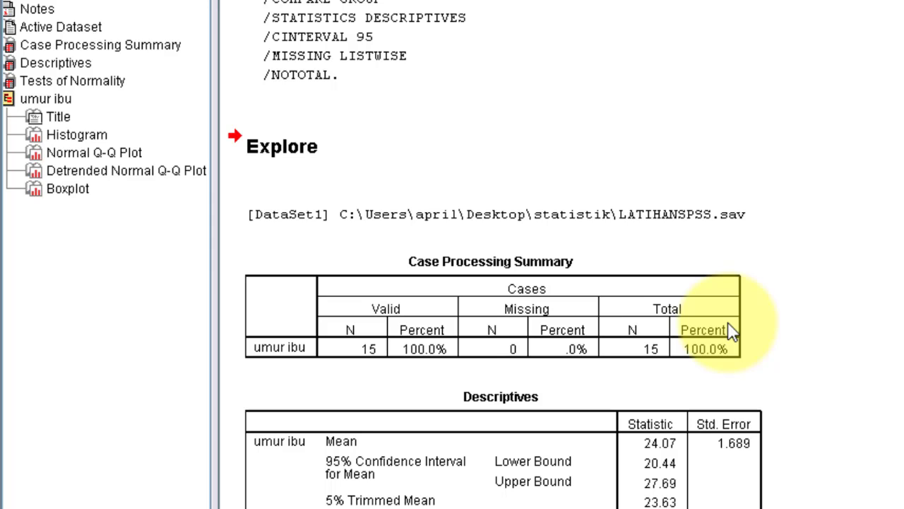
- Examine the umur ibu Descriptives, histogram, Q-Q plots and boxplot in detail, ending at the Tests of Normality table
scroll(737, 330, "down", 5)
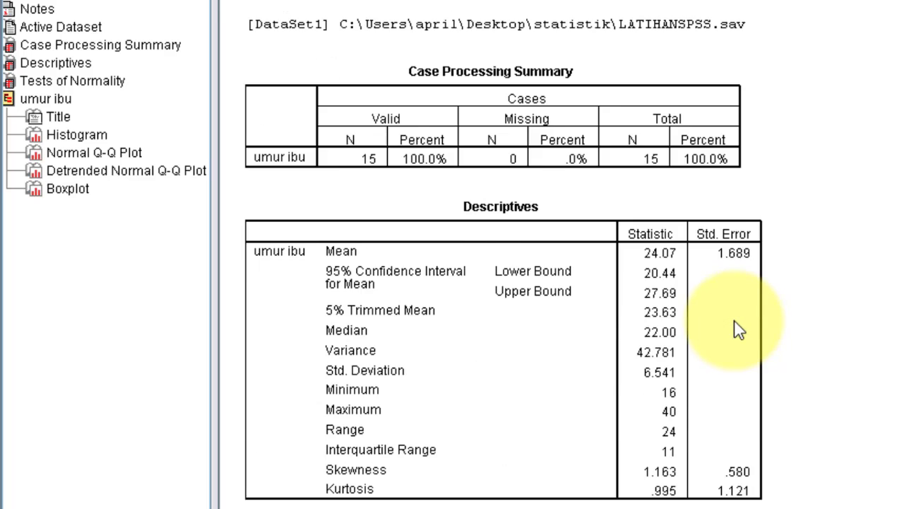
scroll(737, 330, "down", 3)
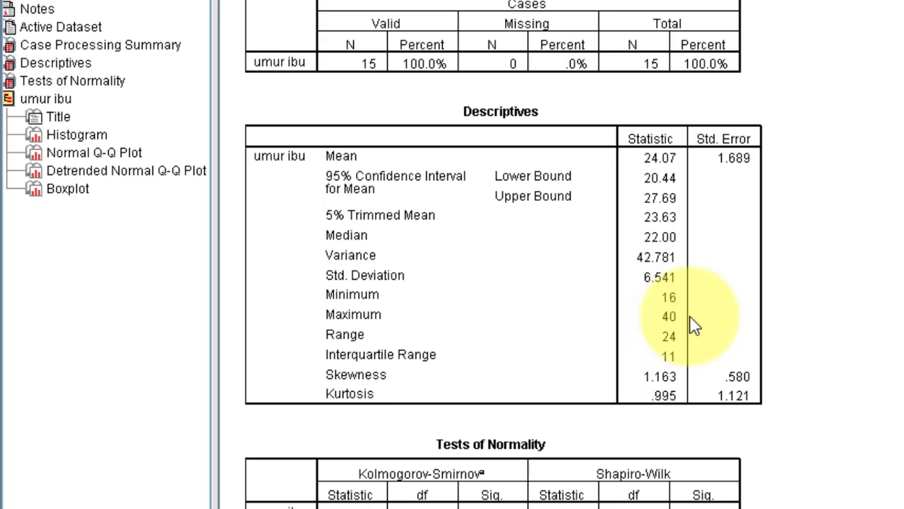
scroll(706, 343, "down", 10)
scroll(706, 343, "up", 1)
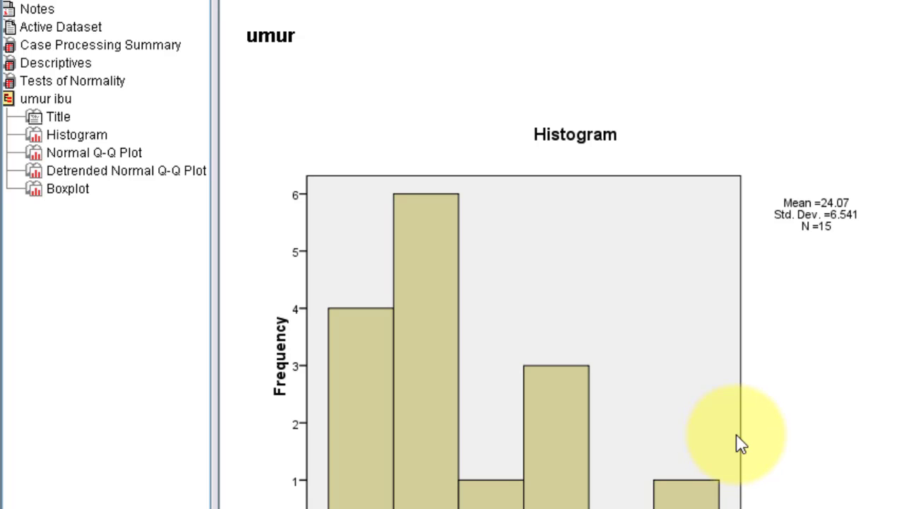
scroll(741, 444, "down", 6)
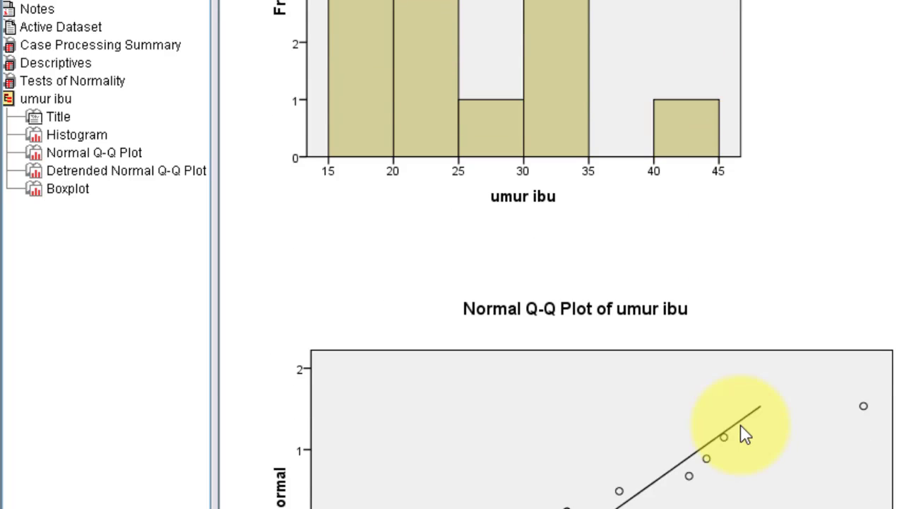
scroll(741, 428, "down", 6)
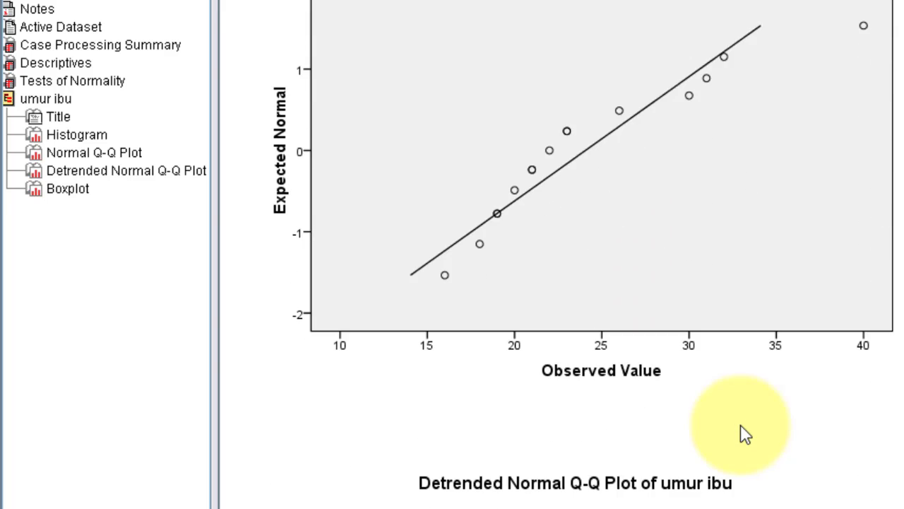
scroll(682, 417, "up", 1)
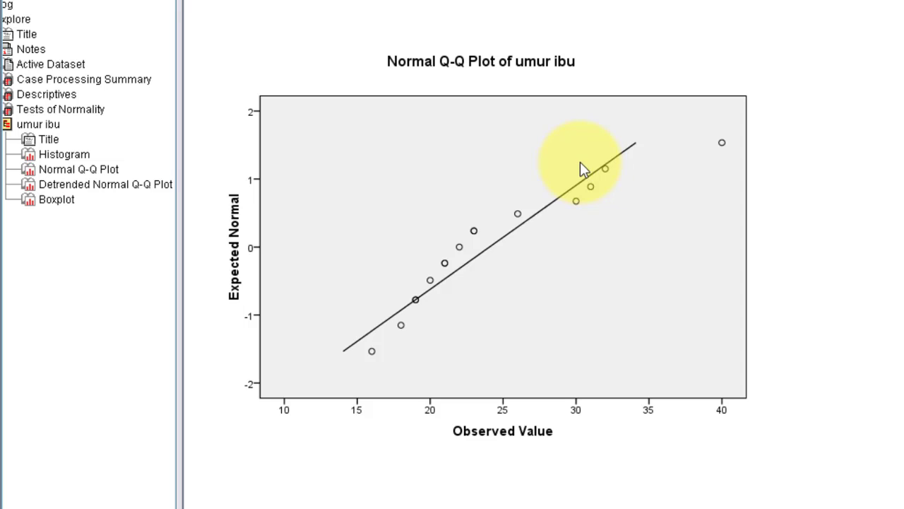
scroll(580, 167, "down", 10)
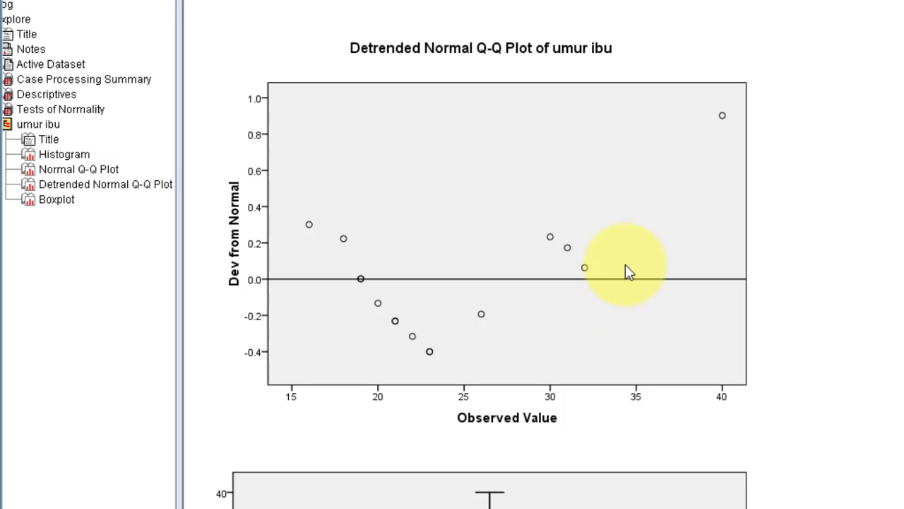
scroll(626, 266, "down", 10)
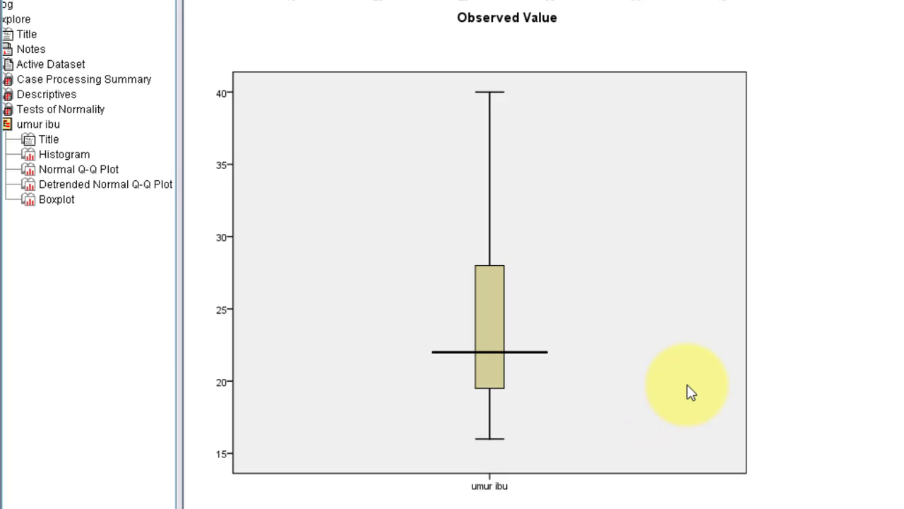
scroll(691, 393, "up", 10)
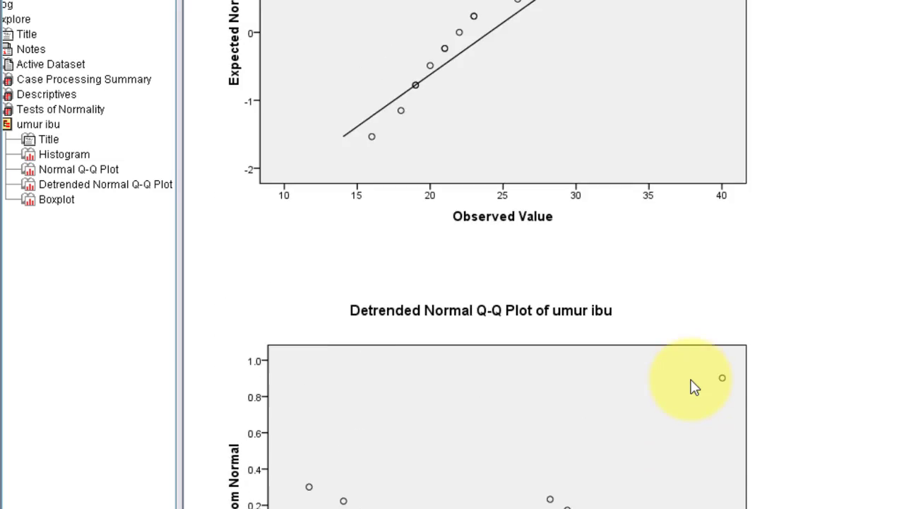
scroll(693, 387, "up", 15)
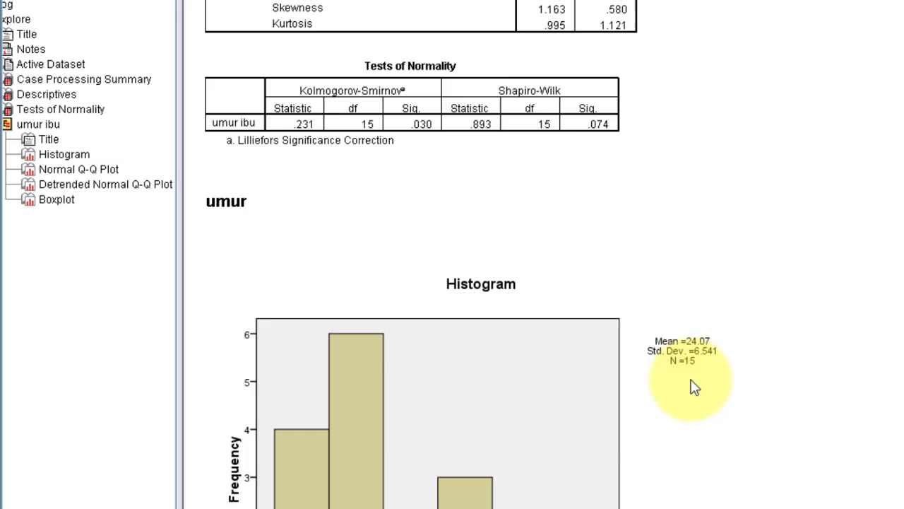
scroll(693, 386, "up", 10)
scroll(692, 385, "down", 2)
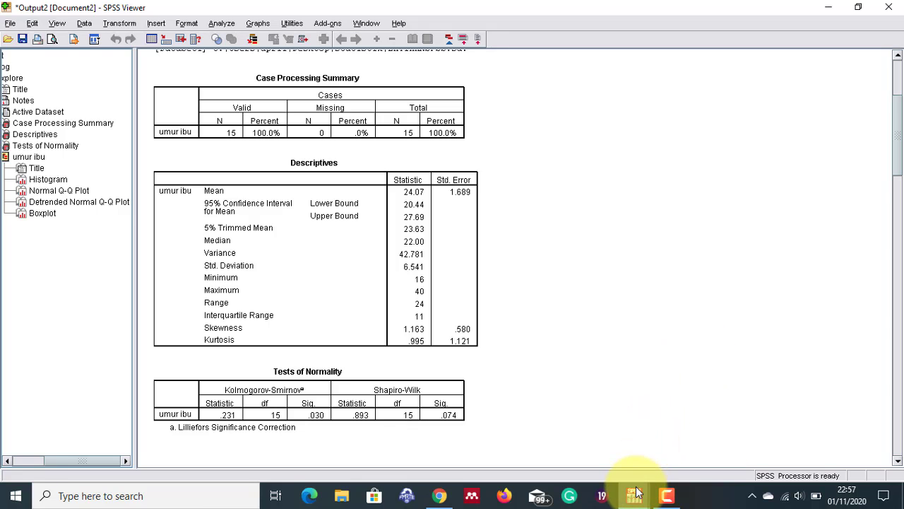
- Switch to the LATIHANSPSS.sav data in the Data Editor and open the One-Way ANOVA analysis
mouse_move(634, 495)
left_click(618, 426)
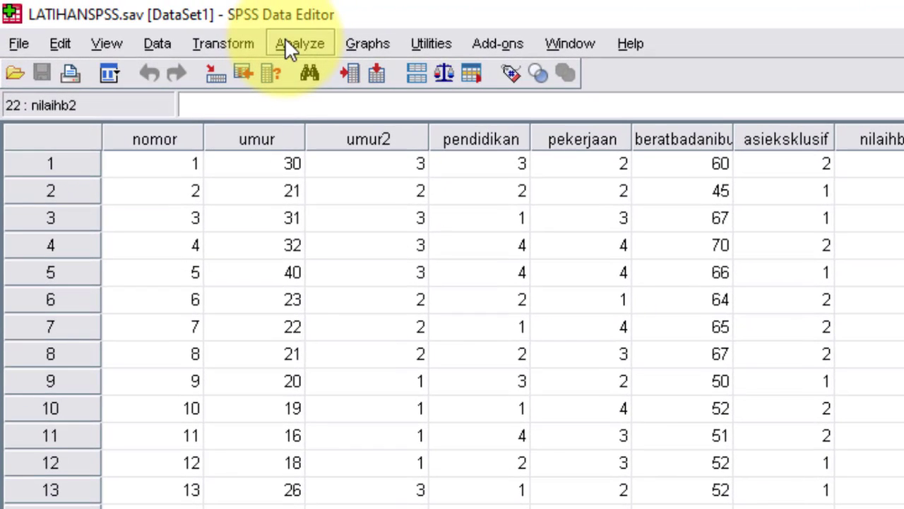
left_click(286, 41)
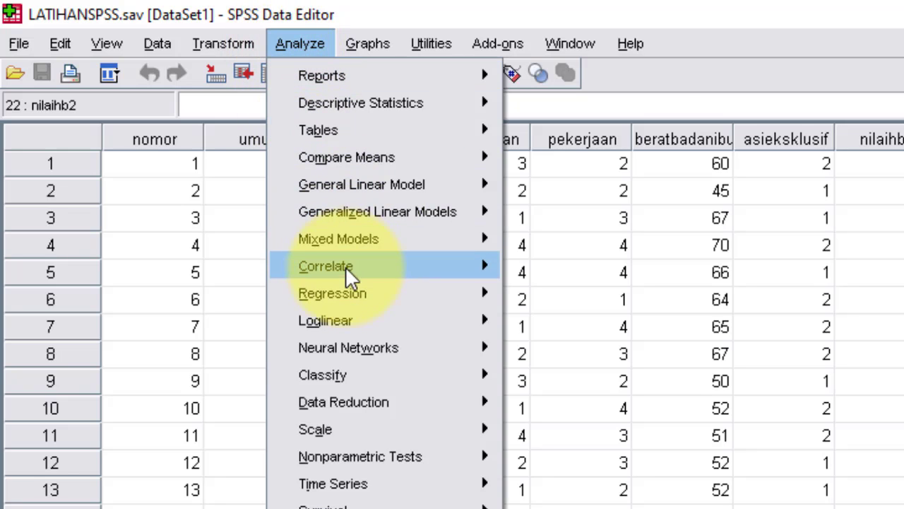
mouse_move(383, 259)
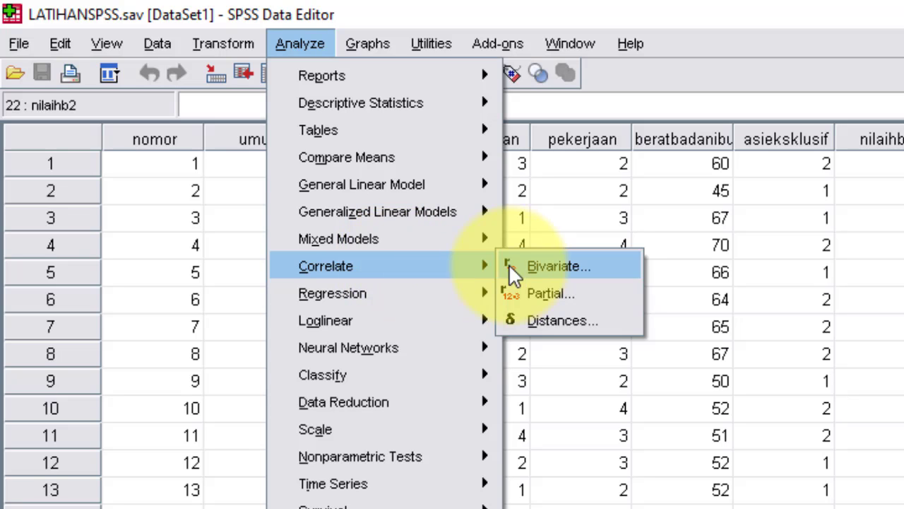
mouse_move(432, 157)
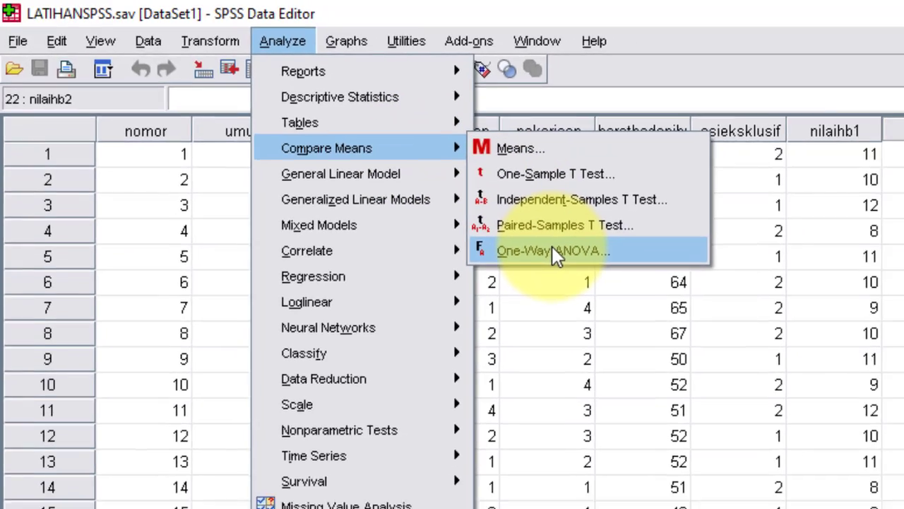
left_click(586, 267)
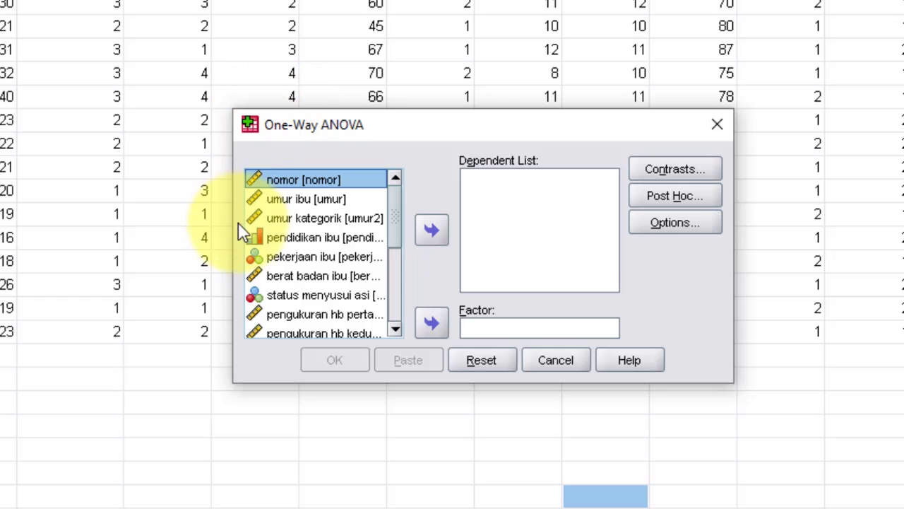
- Set umur ibu [umur] as the ANOVA's dependent variable and tempat tinggal responden [desaasal] as its factor
left_click(303, 199)
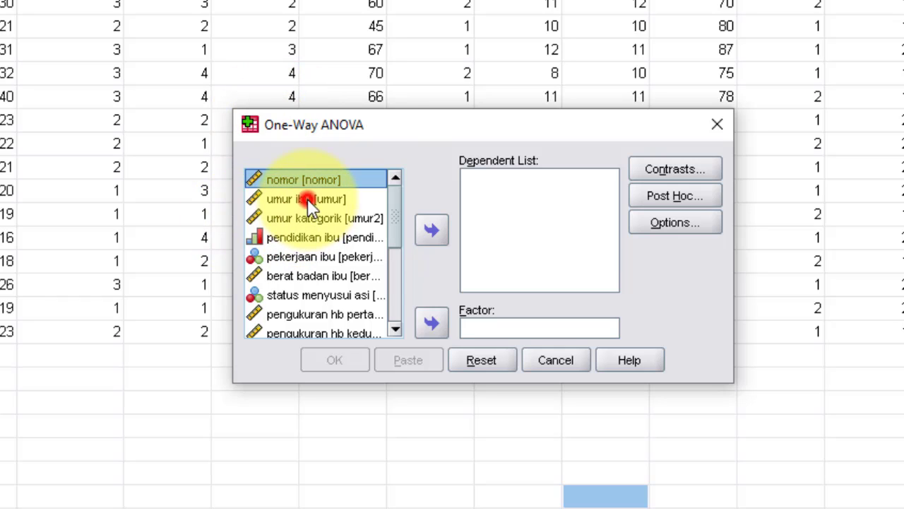
left_click(433, 232)
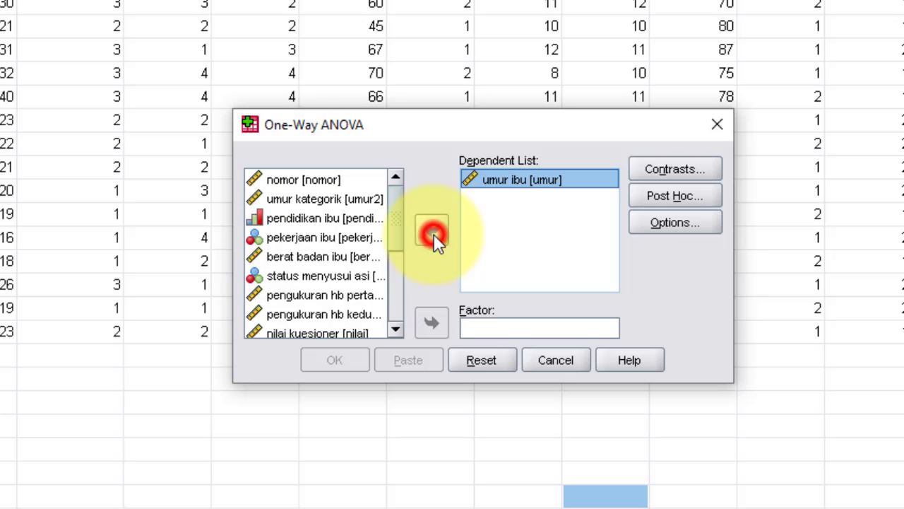
scroll(332, 272, "down", 3)
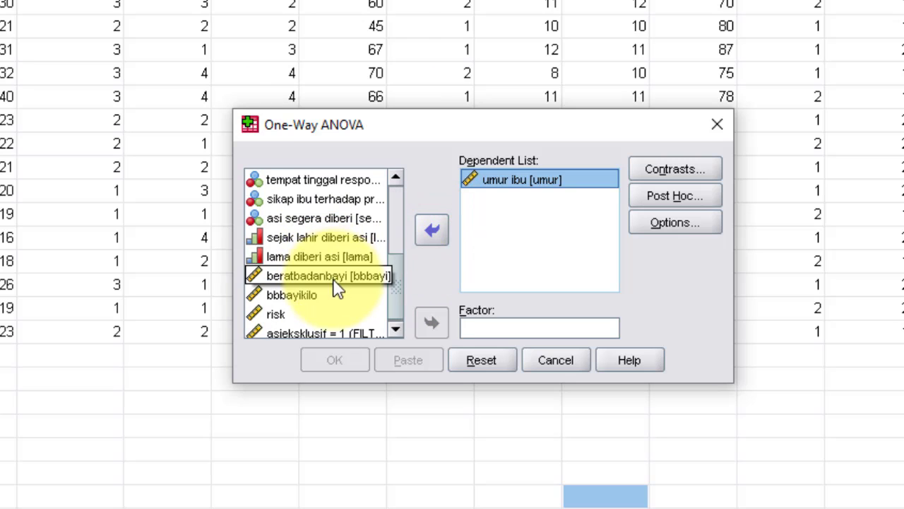
left_click(329, 179)
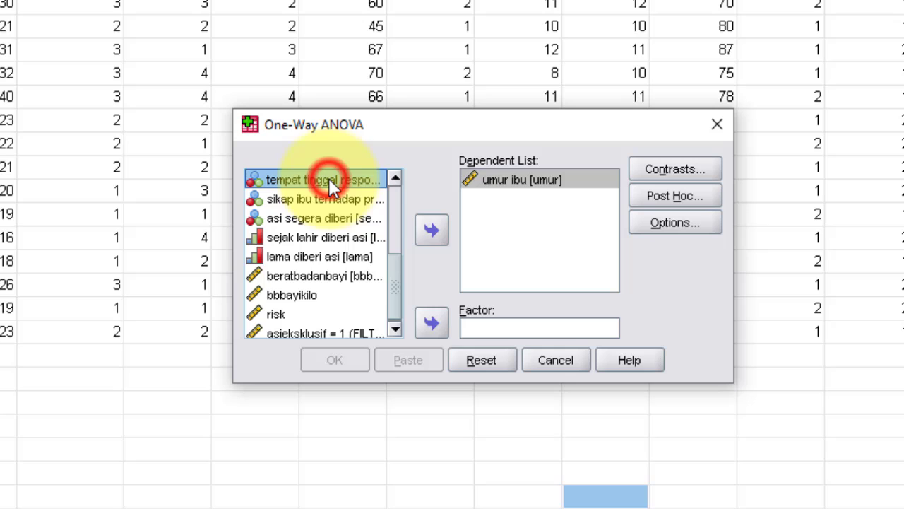
left_click(432, 324)
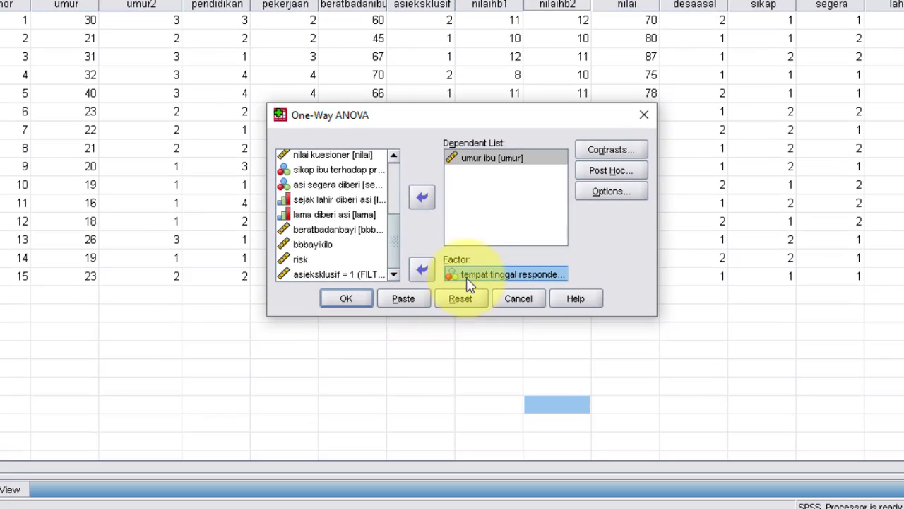
left_click(503, 297)
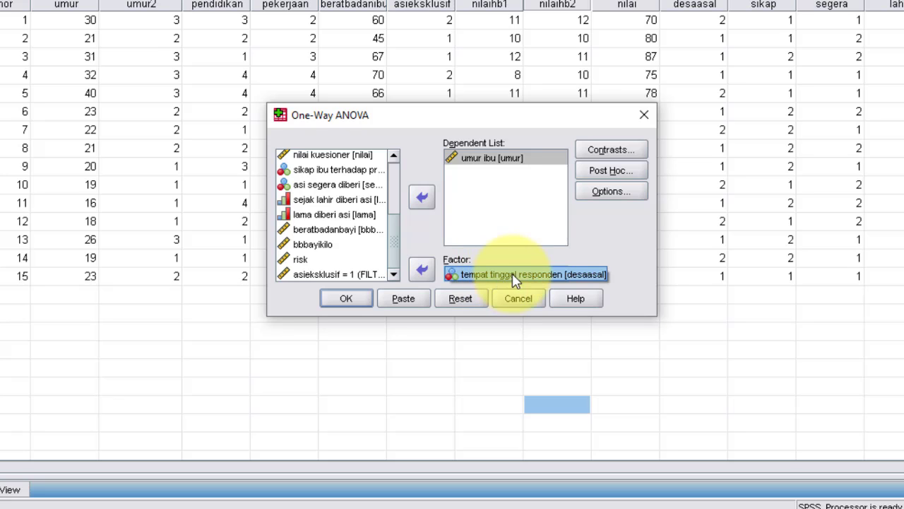
left_click(598, 172)
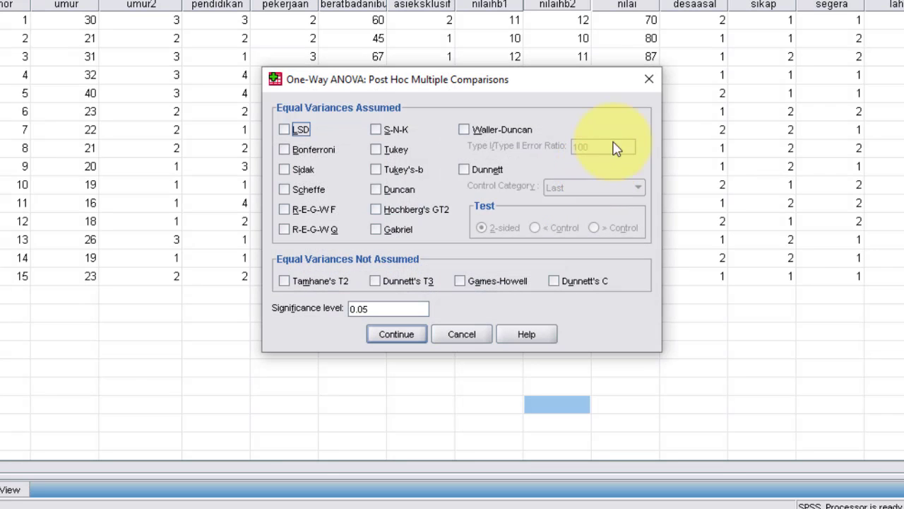
left_click(648, 79)
left_click(623, 150)
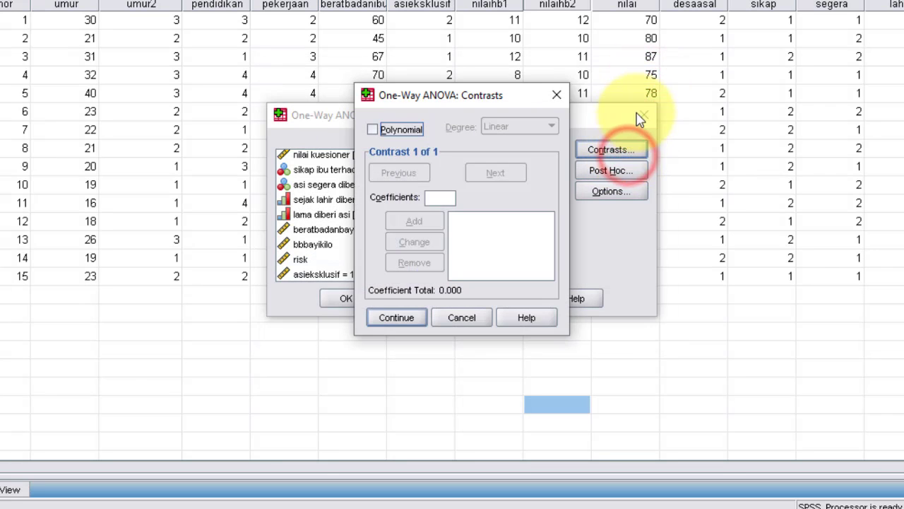
left_click(557, 95)
- Include the homogeneity of variance test in the ANOVA options and run the One-Way ANOVA analysis
left_click(609, 192)
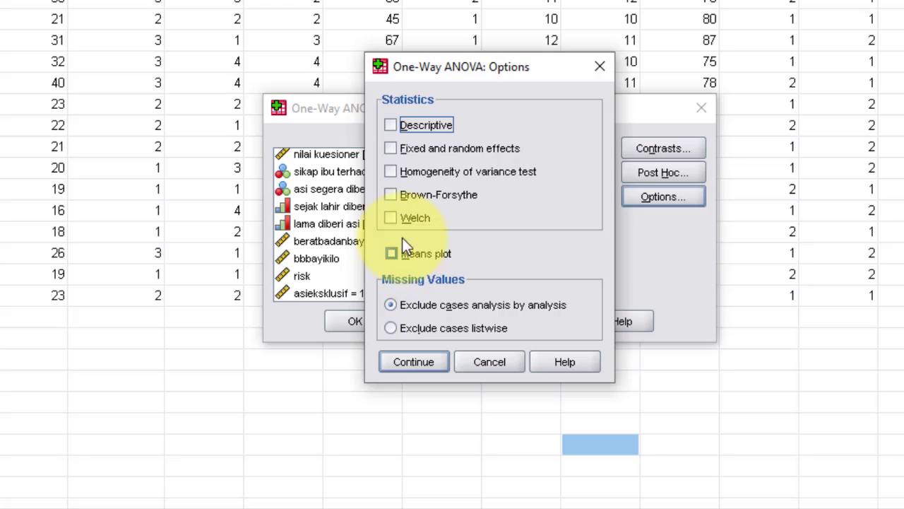
left_click(400, 176)
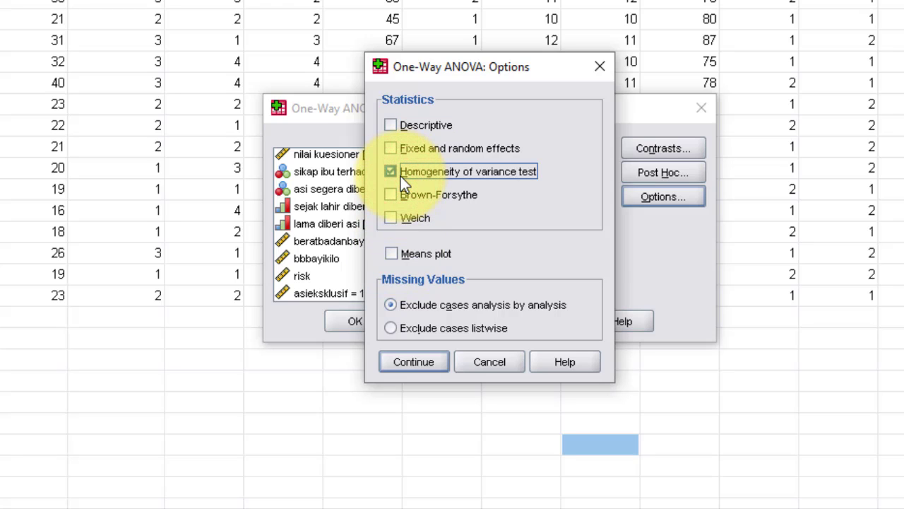
left_click(420, 362)
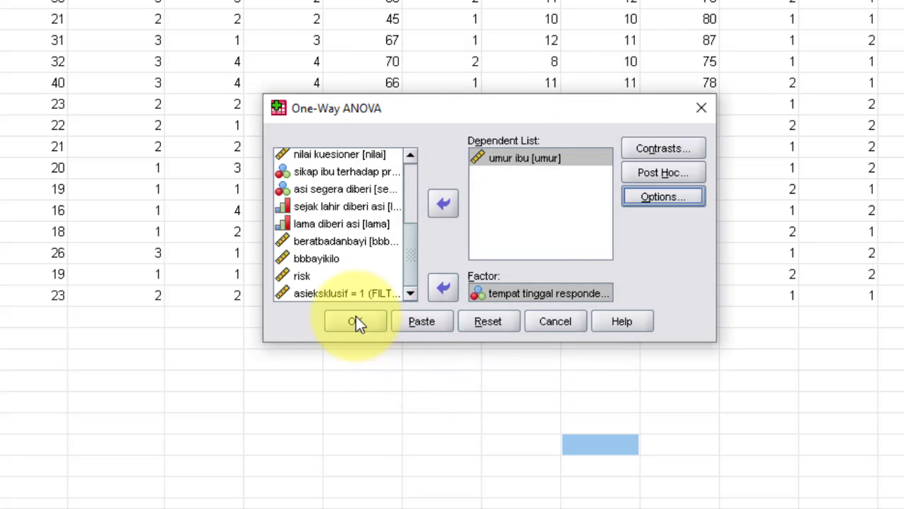
left_click(354, 321)
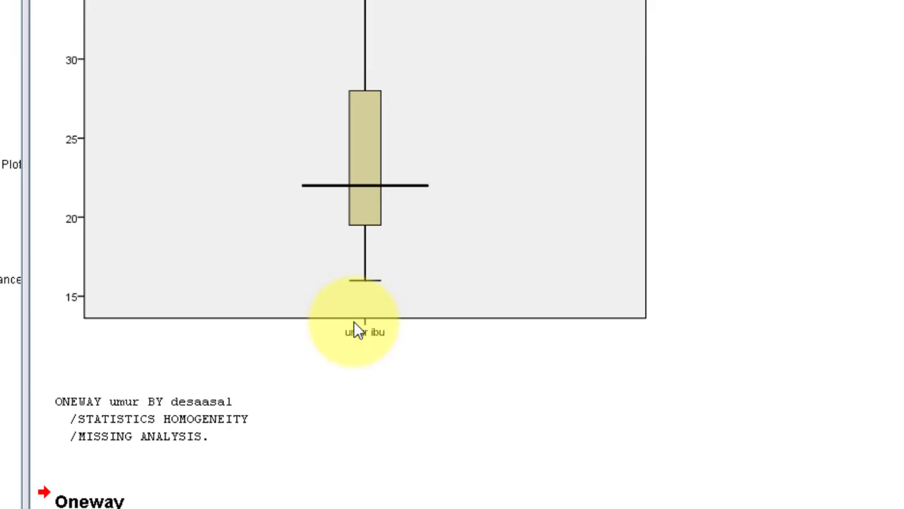